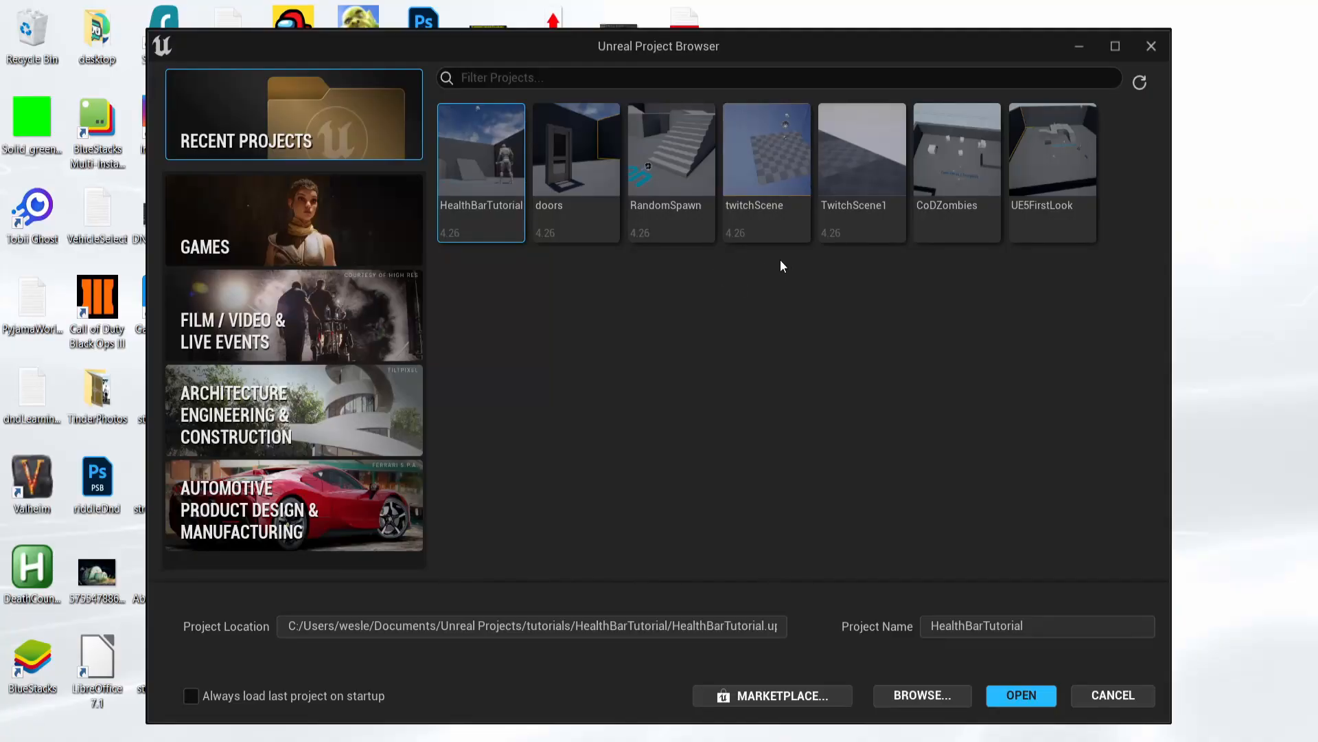
# - Open a copy of the RandomSpawn project, converted to the current engine version
pyautogui.click(683, 224)
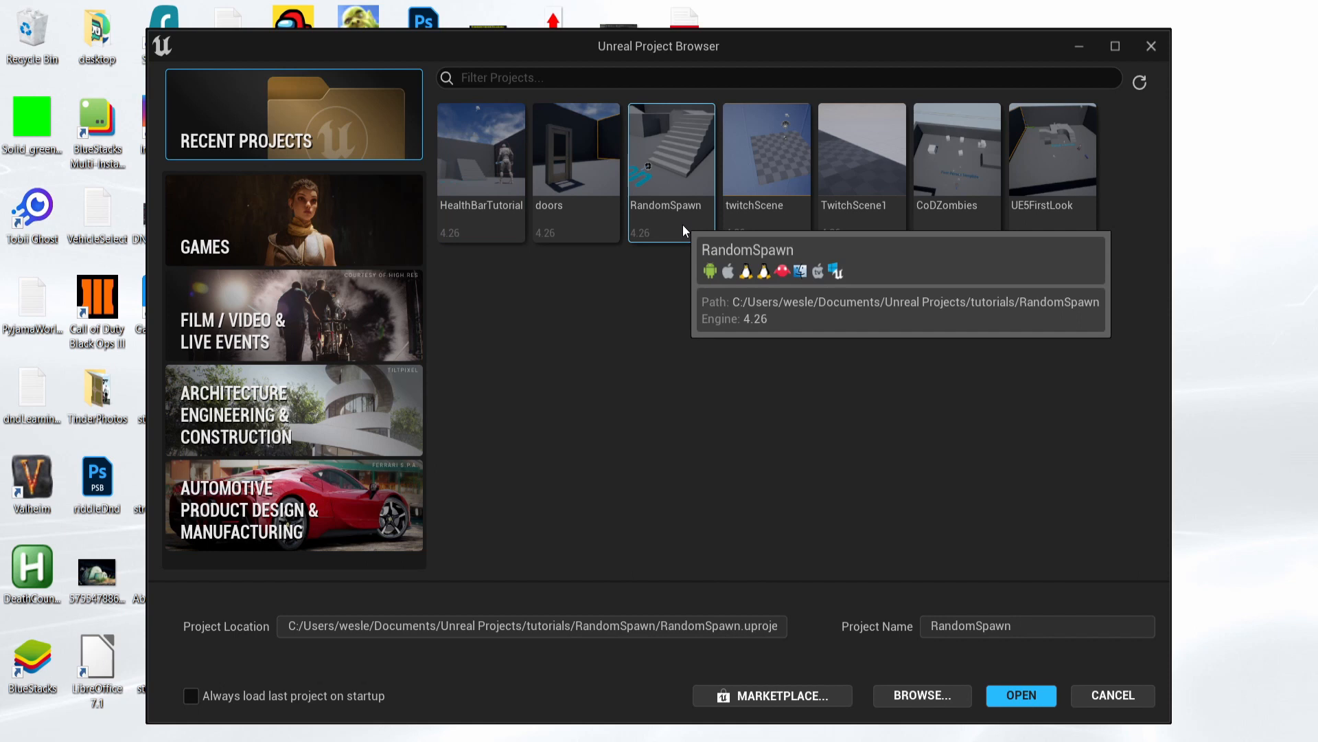
pyautogui.click(1019, 695)
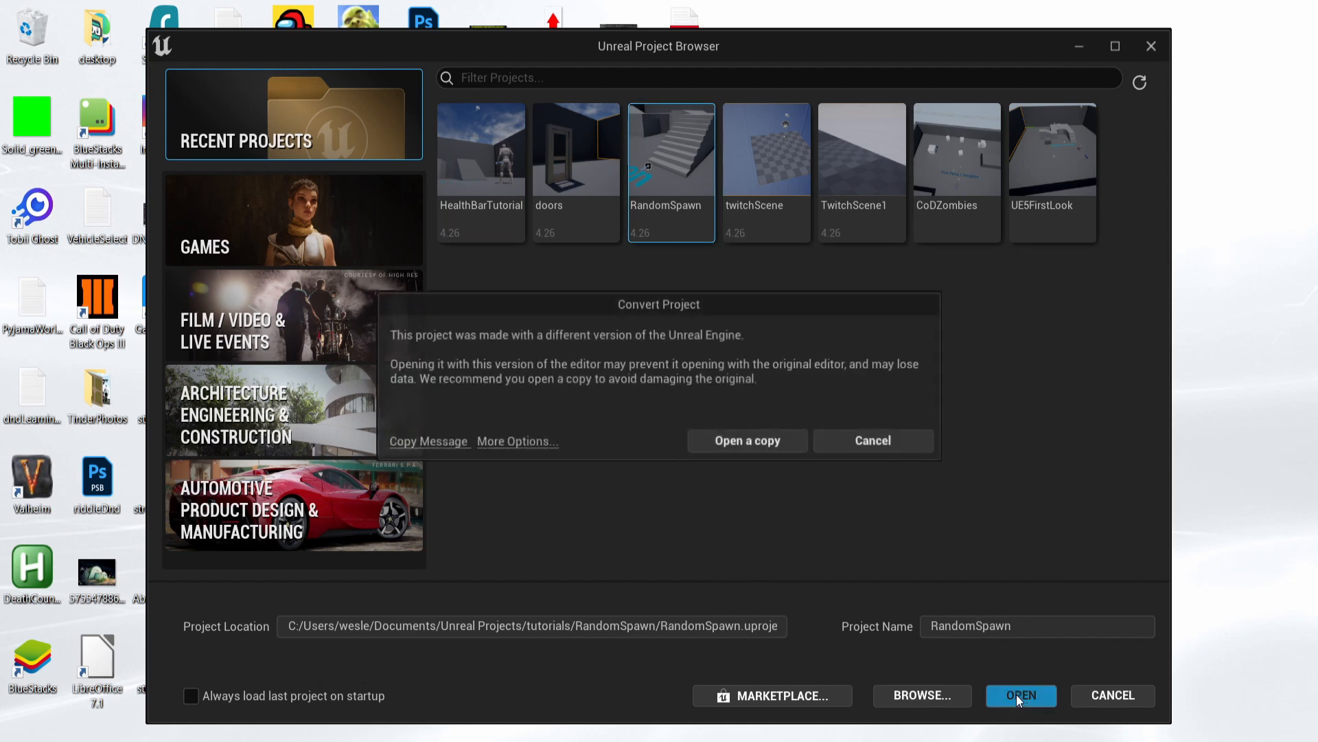
pyautogui.click(746, 442)
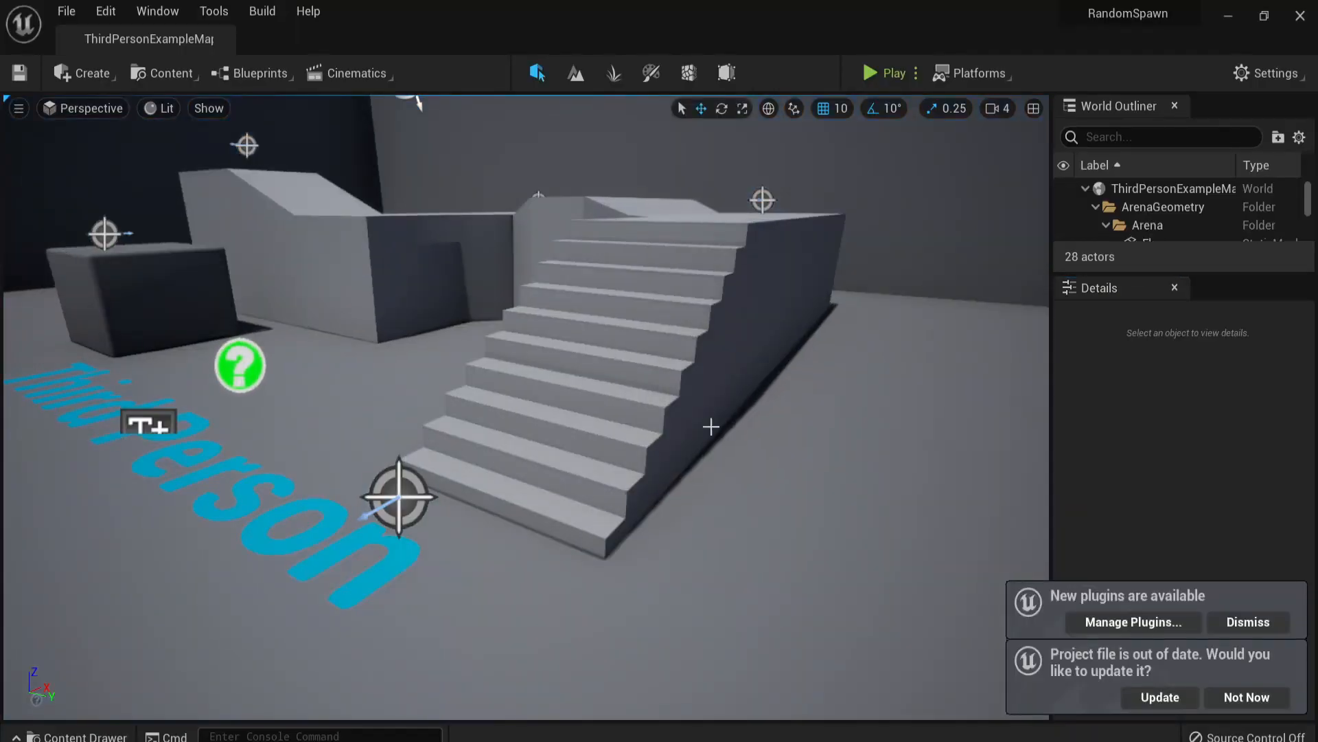
# - Look over the third-person arena and play the level twice in the viewport to check its random spawns, stopping after each run
pyautogui.moveTo(711, 427); pyautogui.dragTo(737, 387, button='right')
pyautogui.press('s')
pyautogui.press('s')
pyautogui.press('w')
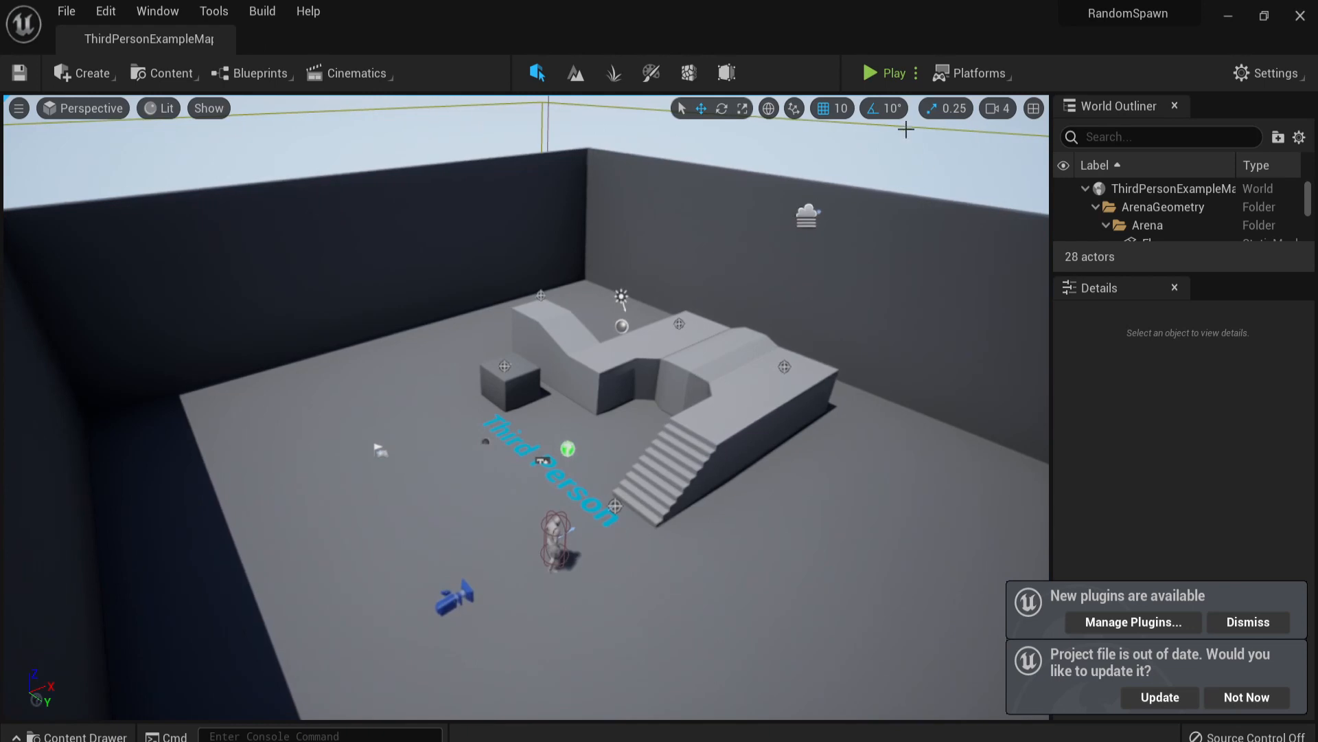
pyautogui.click(883, 73)
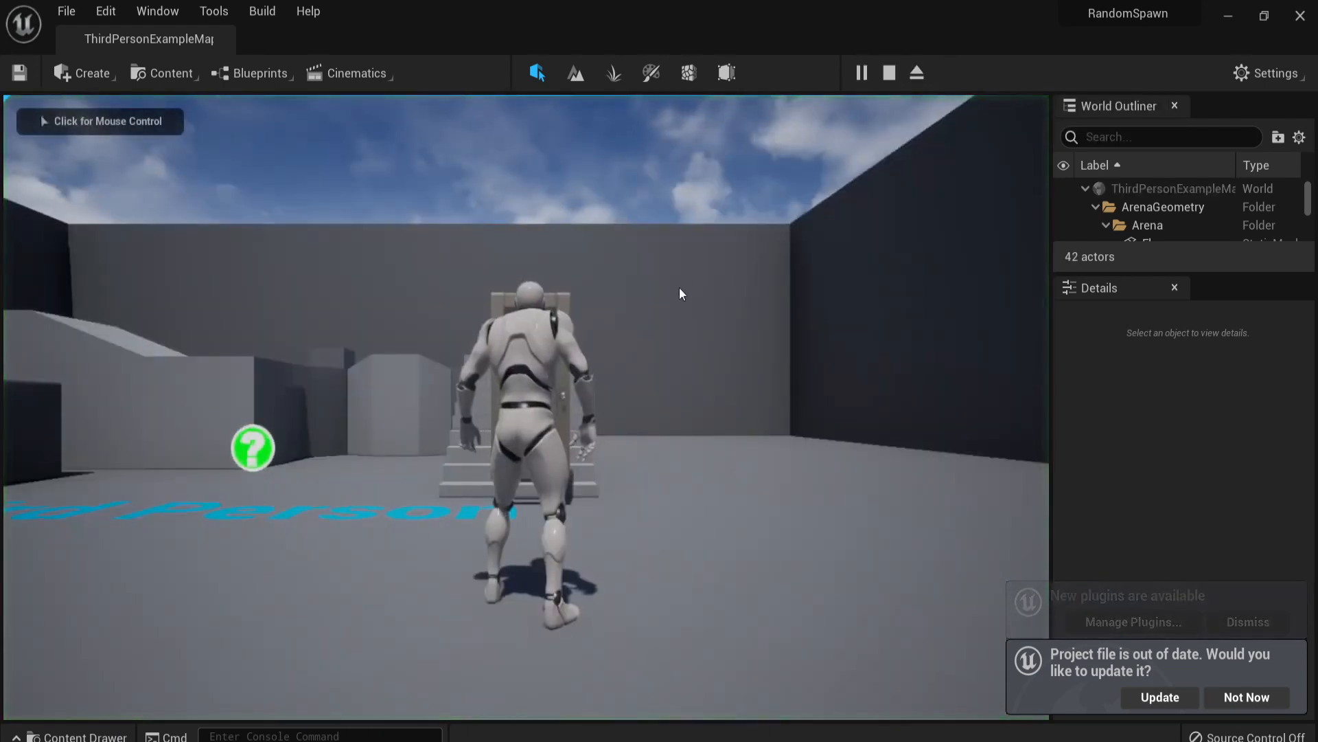
pyautogui.press('Escape')
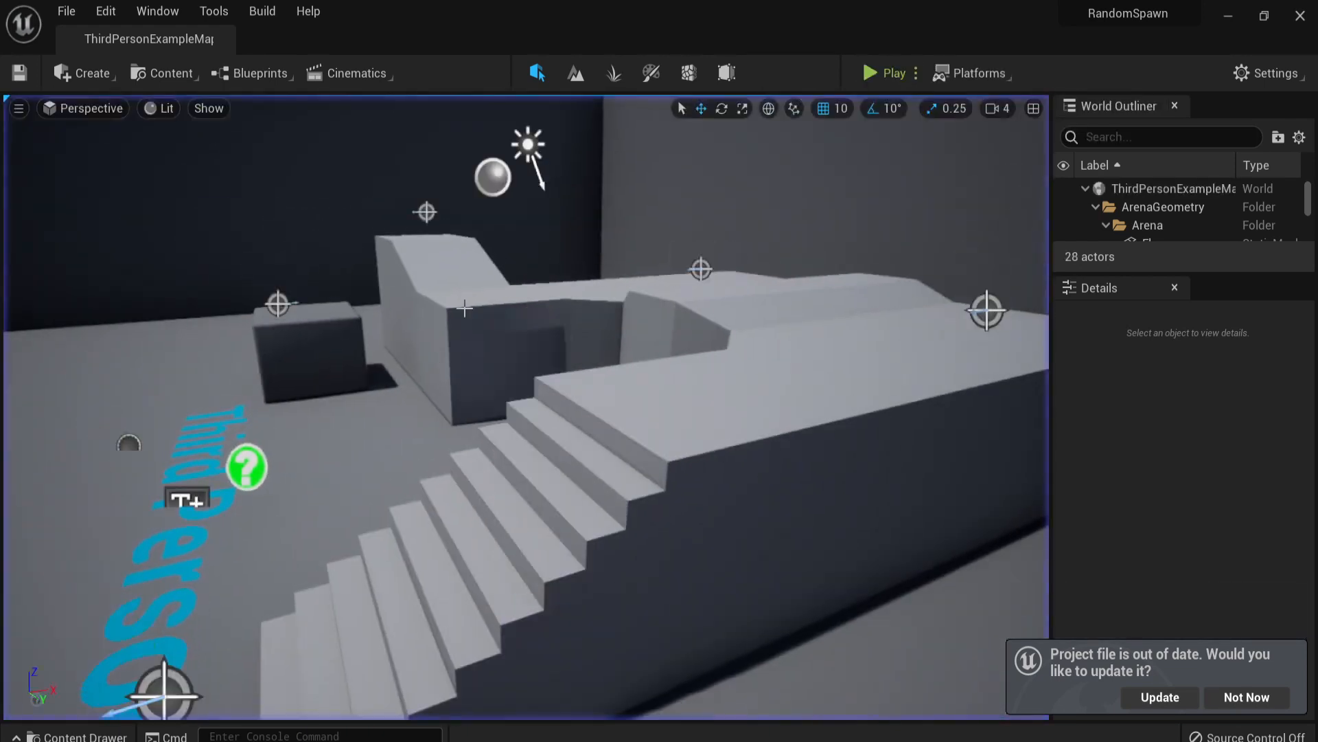
pyautogui.click(880, 71)
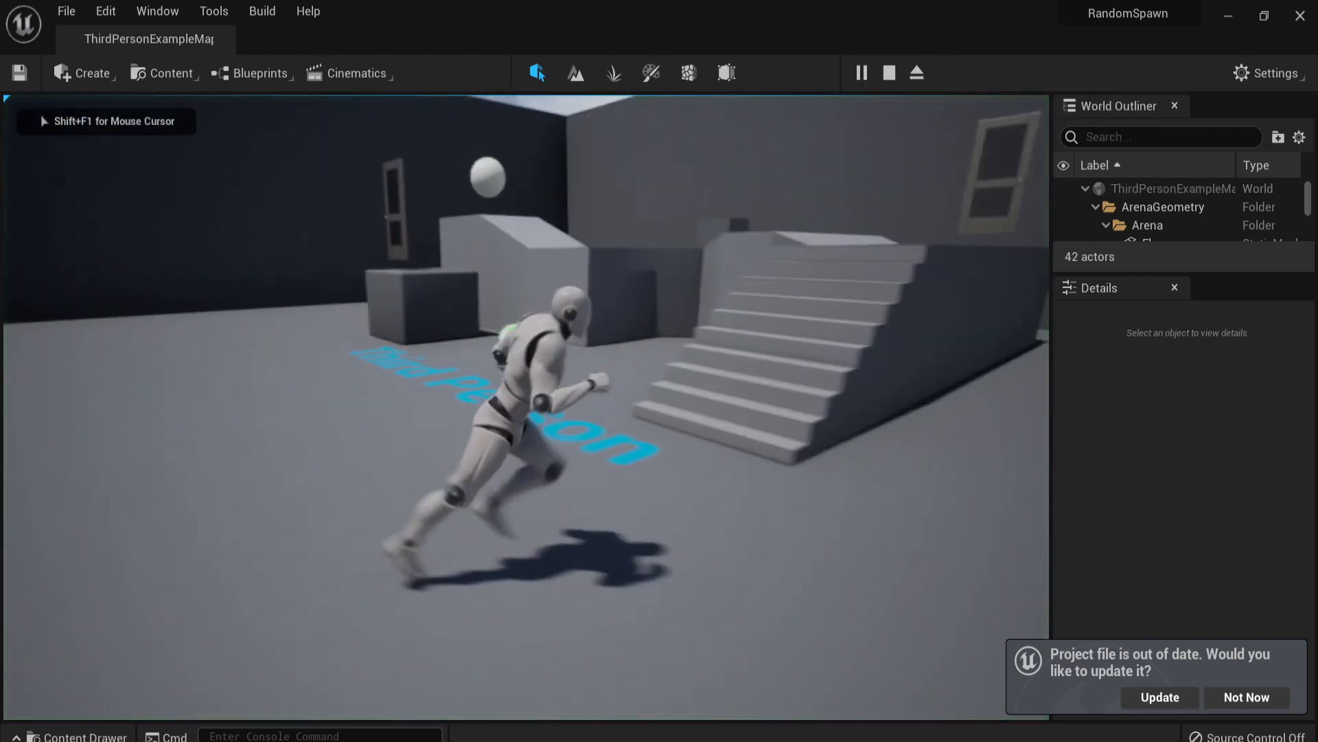
pyautogui.press('Escape')
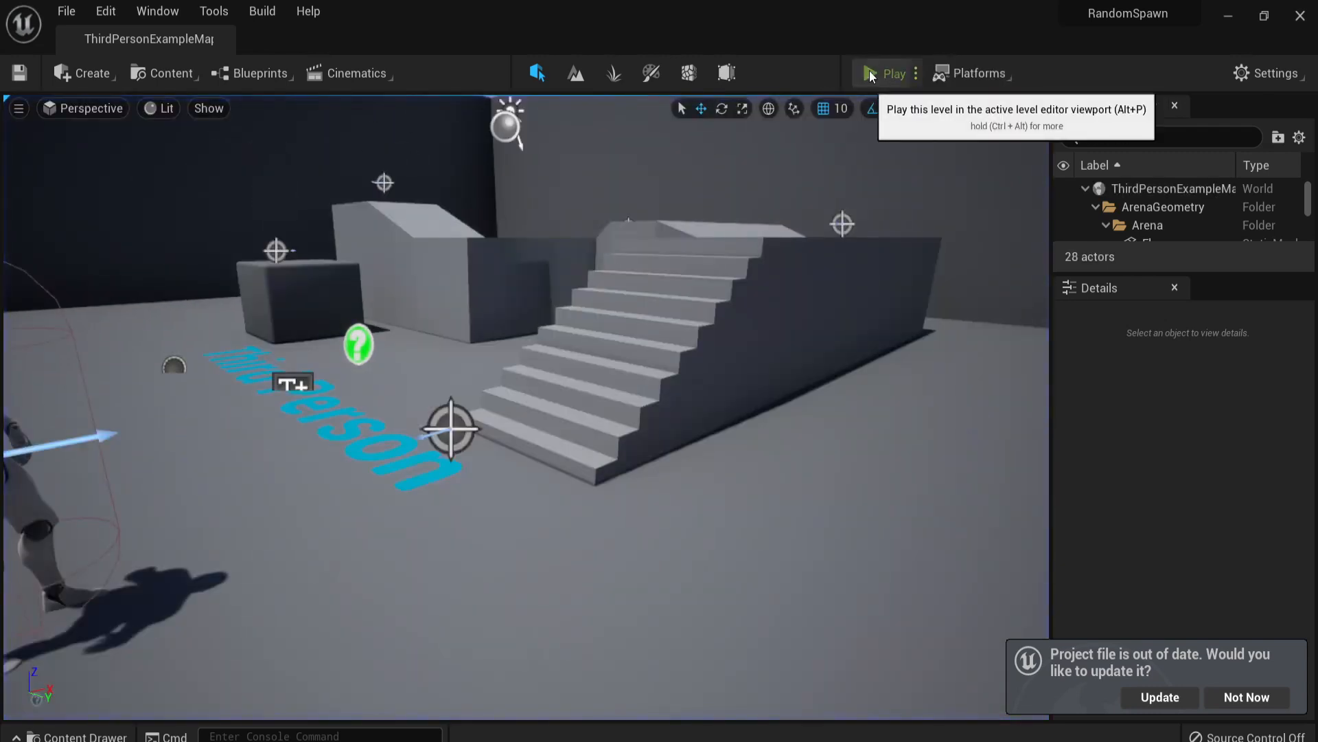
# - Play the level again, running the character up the stairs and jumping around the arena to check the spawned objects
pyautogui.click(870, 71)
pyautogui.click(673, 249)
pyautogui.press('w')
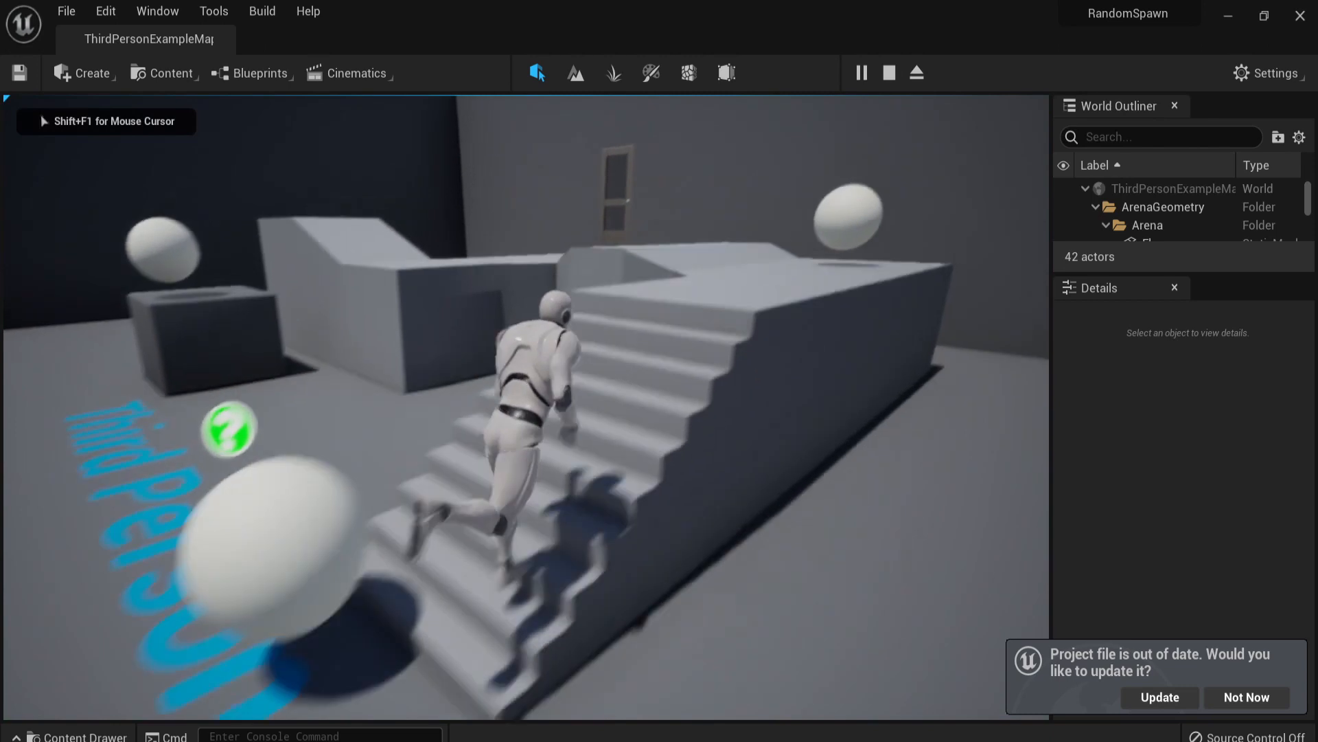
pyautogui.press('space')
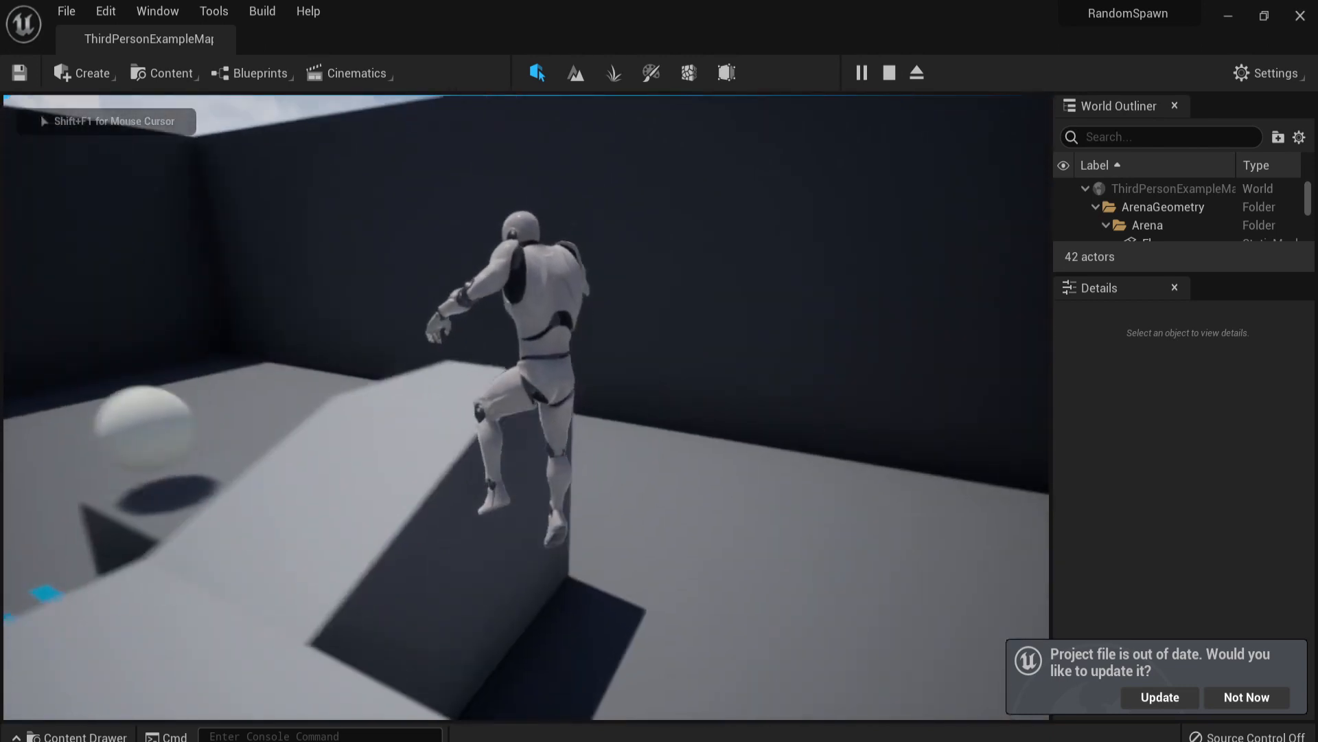
pyautogui.press('space')
pyautogui.press('space')
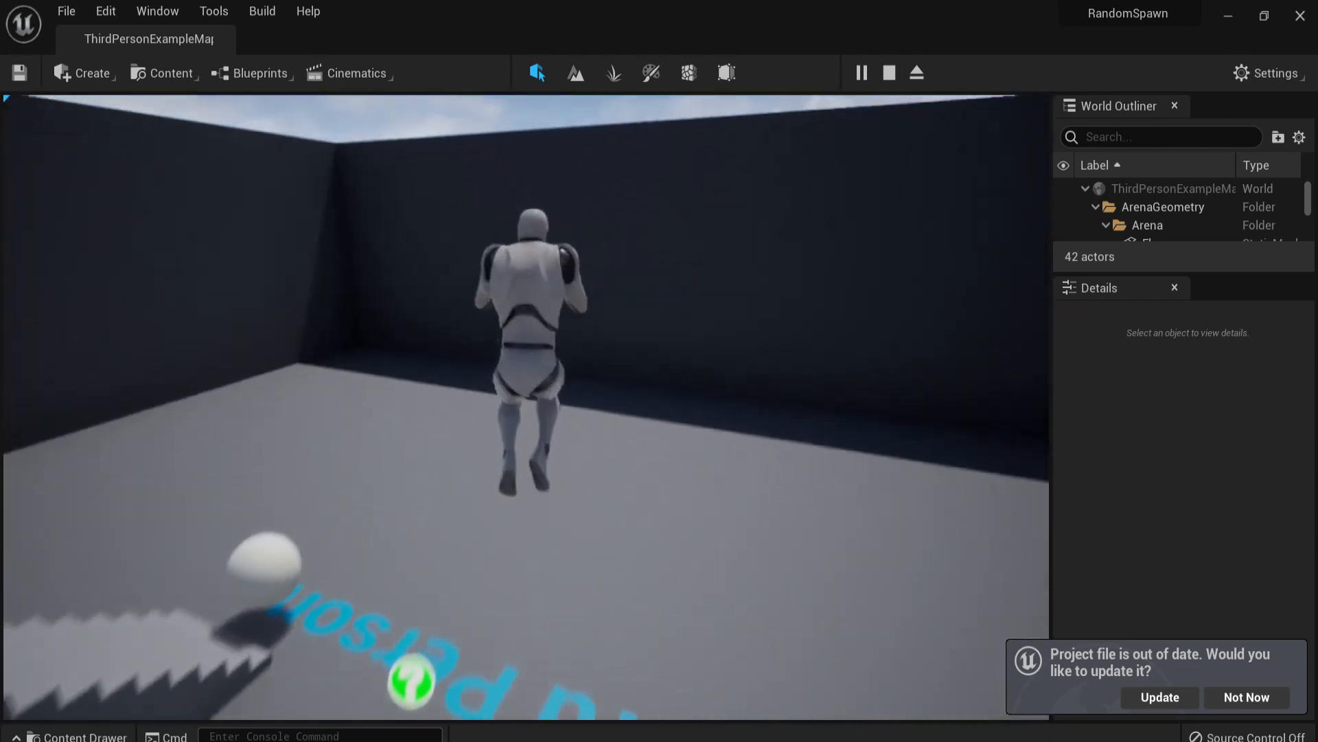
pyautogui.press('w')
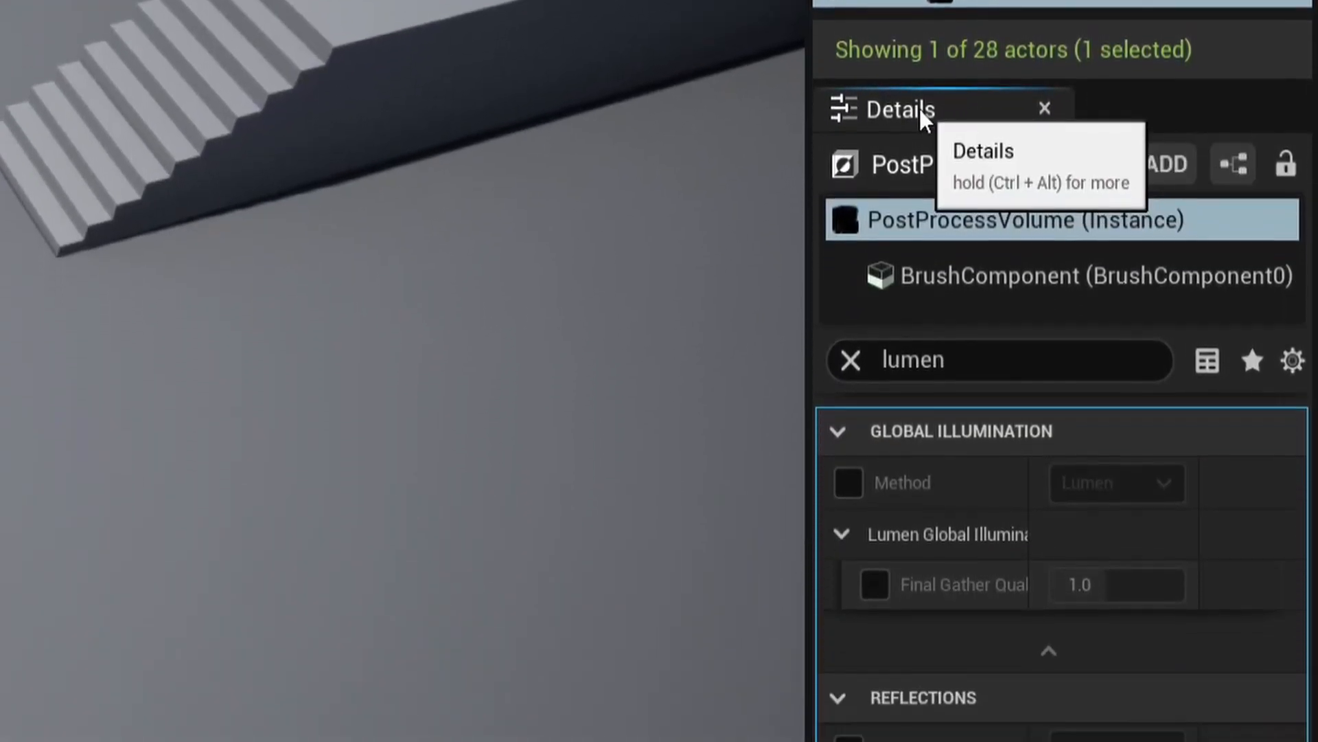
# - Override the post process volume's Global Illumination method, trying Screen Space (Beta) and Ray Traced (Deprecated) and settling on Lumen
pyautogui.click(849, 483)
pyautogui.click(1156, 469)
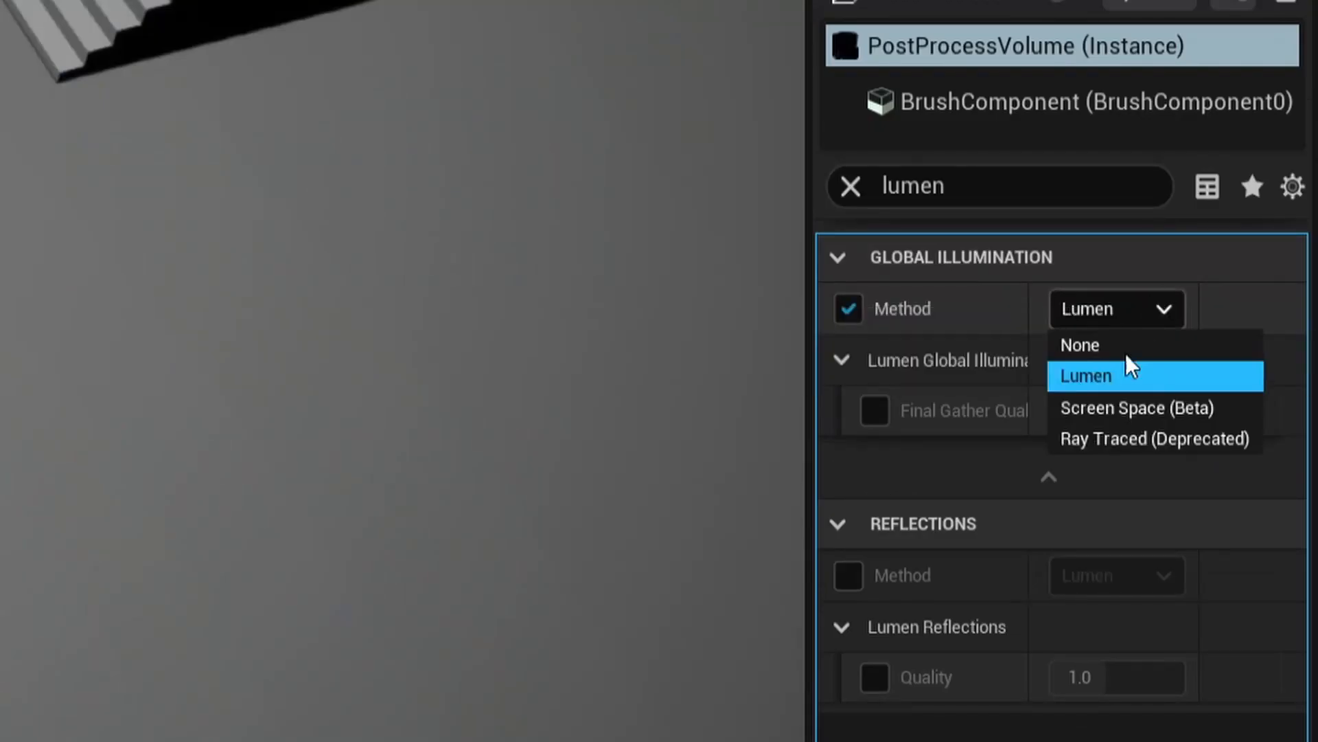
pyautogui.click(1117, 410)
pyautogui.click(1113, 311)
pyautogui.click(1118, 436)
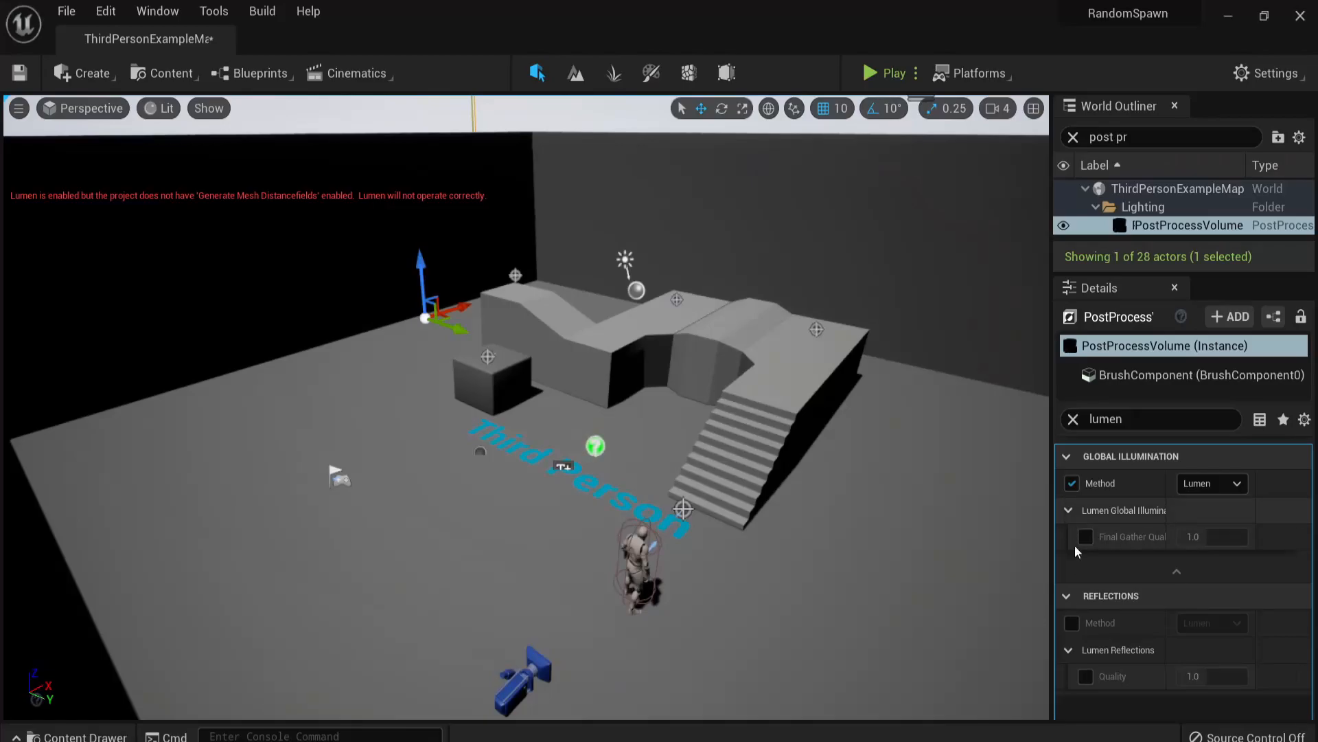
# - Override the post process volume's Reflections method, trying Screen Space before setting it to Lumen
pyautogui.click(1072, 621)
pyautogui.click(1236, 623)
pyautogui.click(1242, 680)
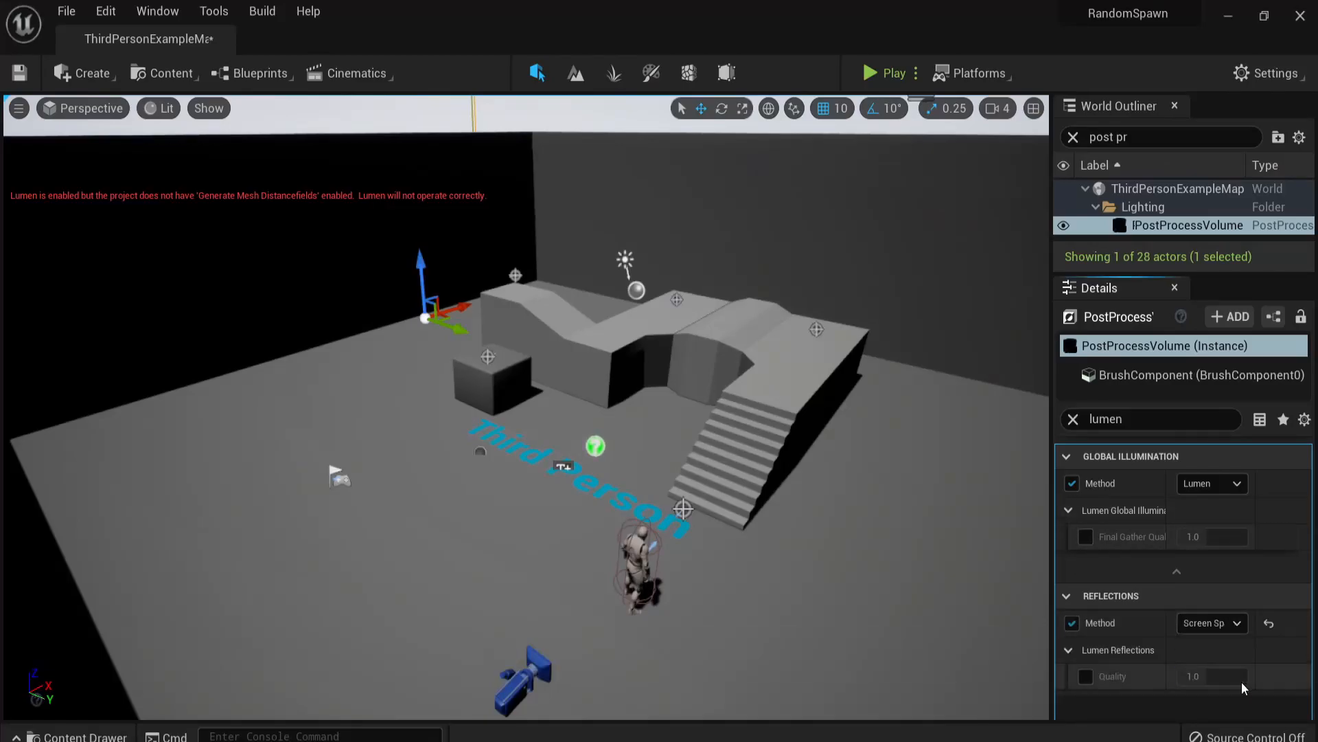
pyautogui.click(1216, 623)
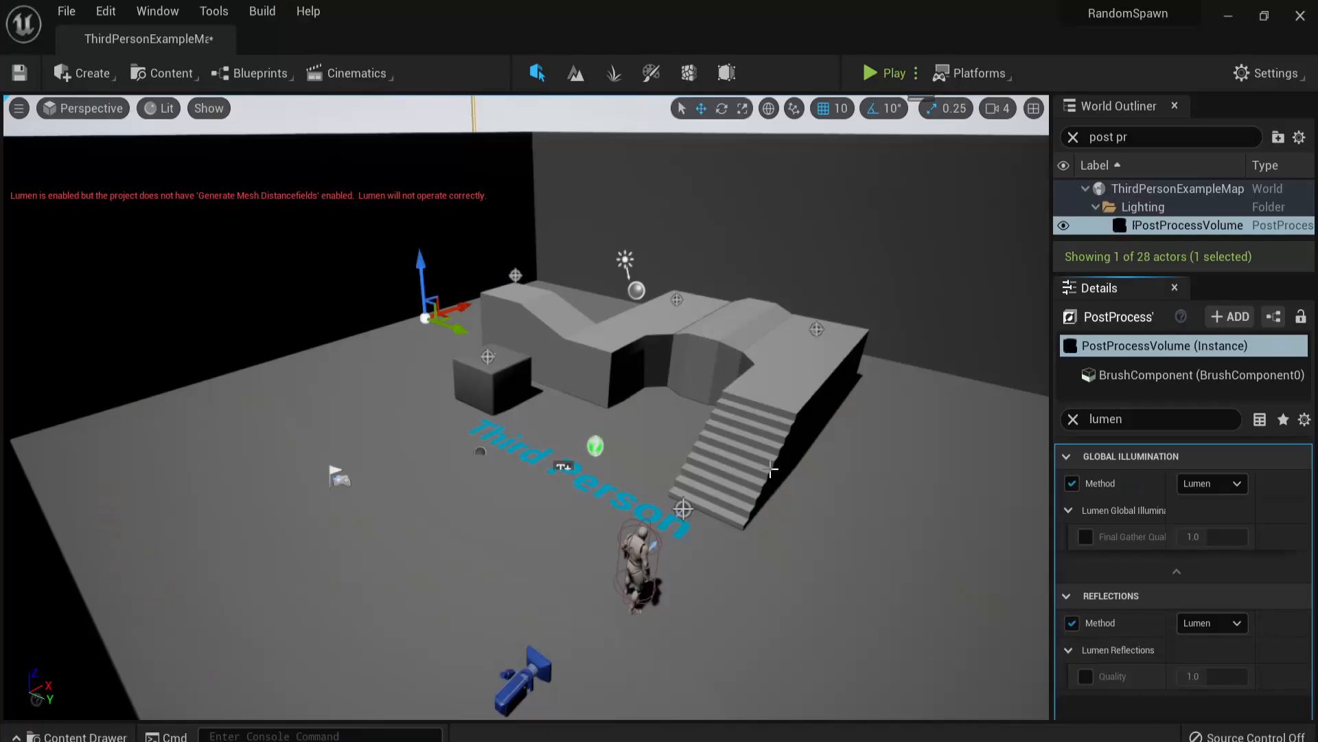
pyautogui.moveTo(771, 469); pyautogui.dragTo(288, 272, button='right')
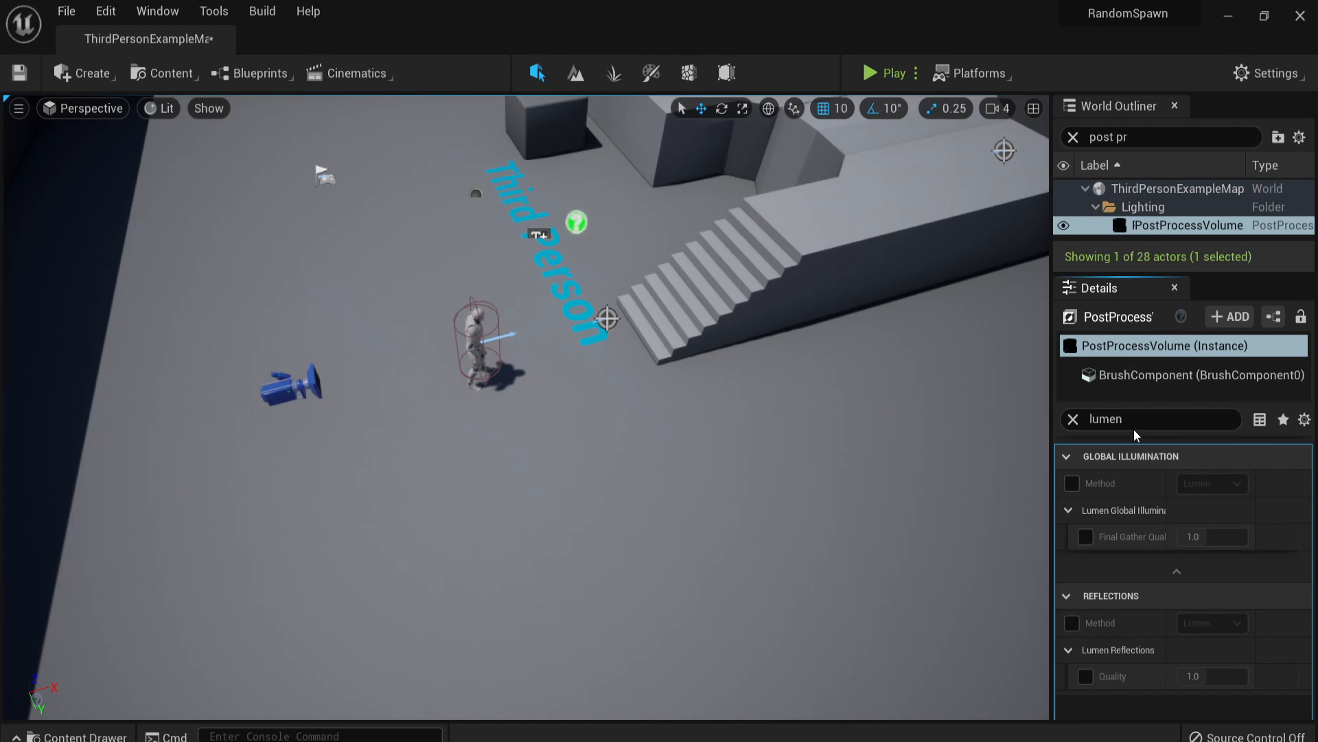
# - Enable the Global Illumination method override on the post process volume, compare Screen Space (Beta) and Ray Traced (Deprecated), and set it to Lumen
pyautogui.click(1073, 485)
pyautogui.click(1230, 483)
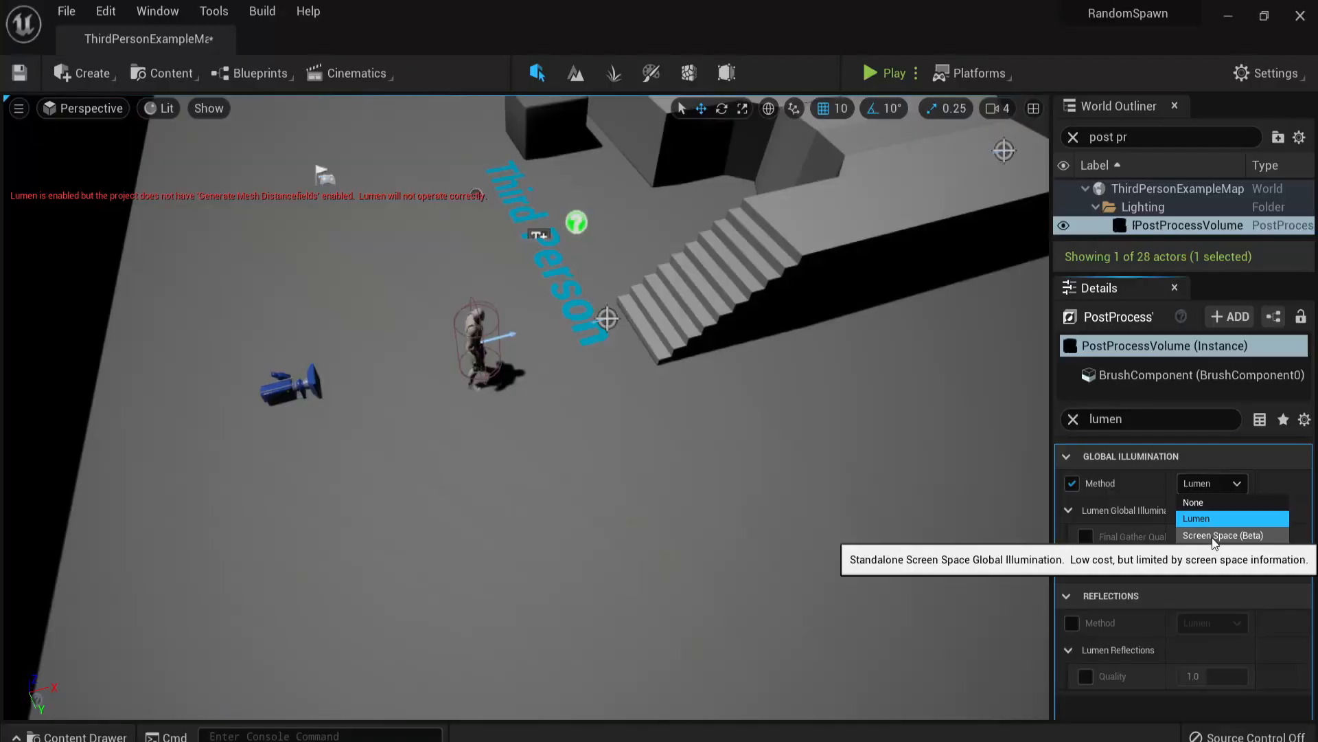
pyautogui.click(1212, 537)
pyautogui.click(1210, 484)
pyautogui.click(1212, 550)
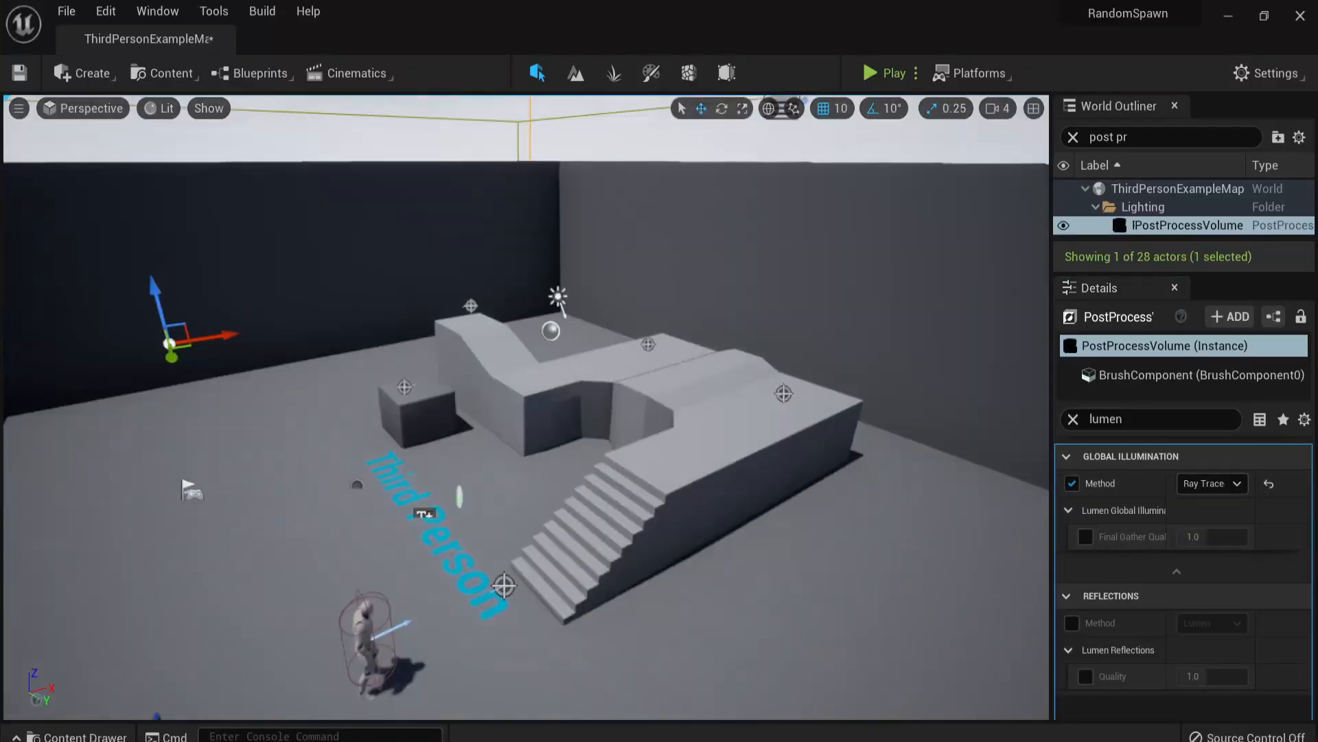
pyautogui.moveTo(526, 412); pyautogui.dragTo(535, 447, button='right')
pyautogui.click(1212, 483)
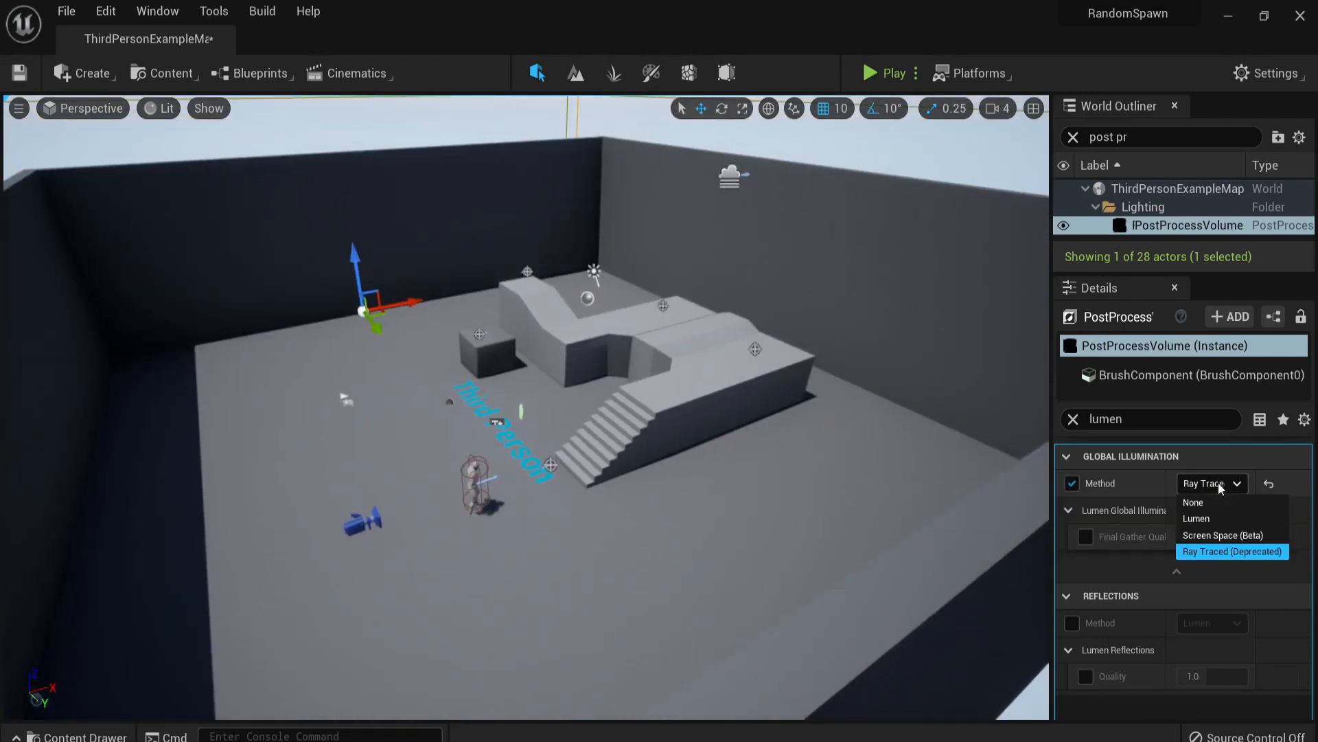
pyautogui.click(1205, 519)
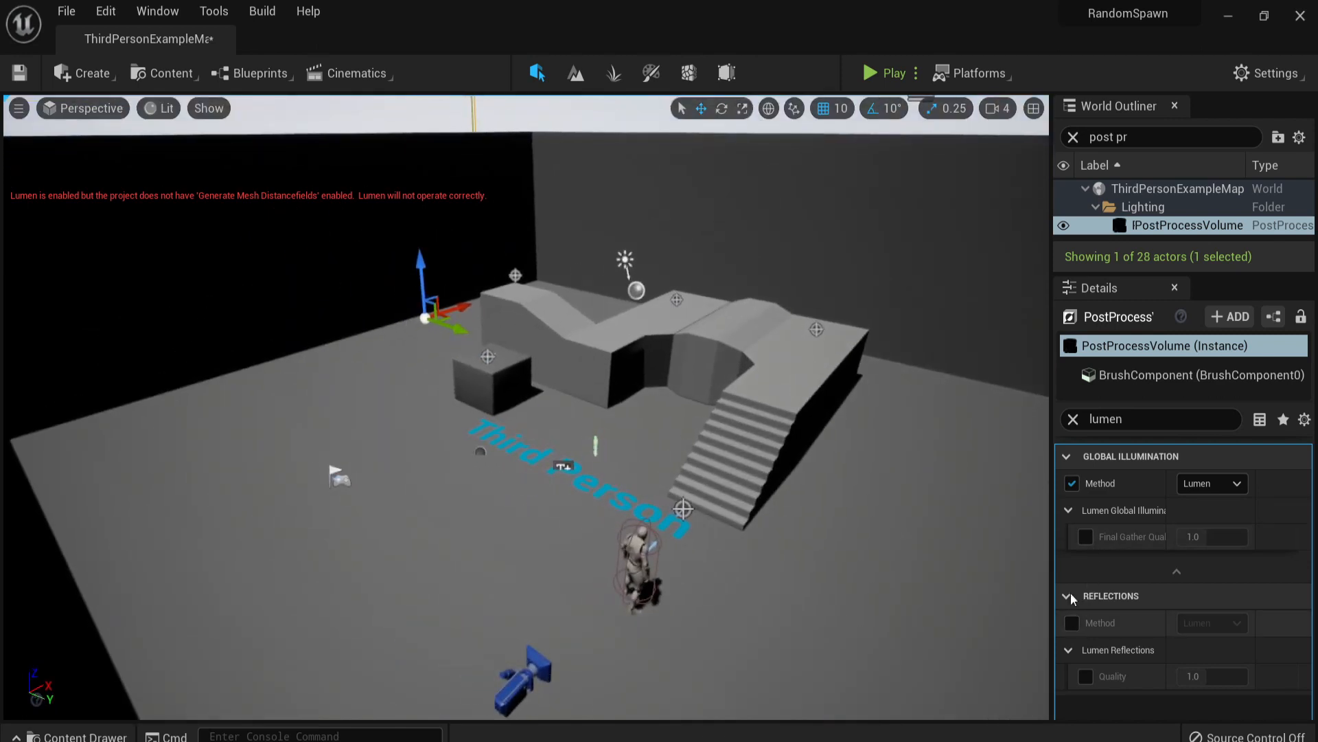
# - Enable the Reflections method override on the post process volume, try Screen Space, and set it to Lumen
pyautogui.click(1073, 622)
pyautogui.click(1244, 624)
pyautogui.click(1238, 676)
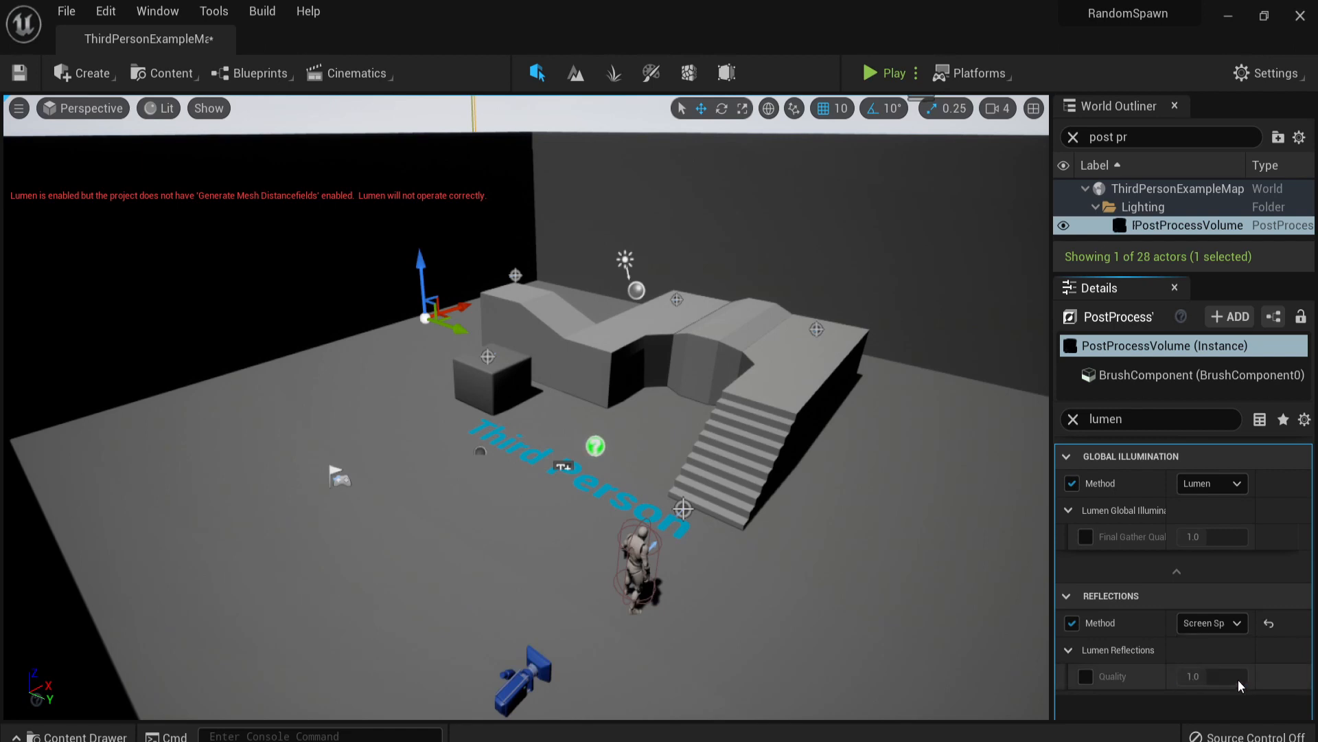
pyautogui.click(1214, 625)
pyautogui.click(1200, 660)
pyautogui.moveTo(687, 412); pyautogui.dragTo(793, 481, button='right')
pyautogui.press('a')
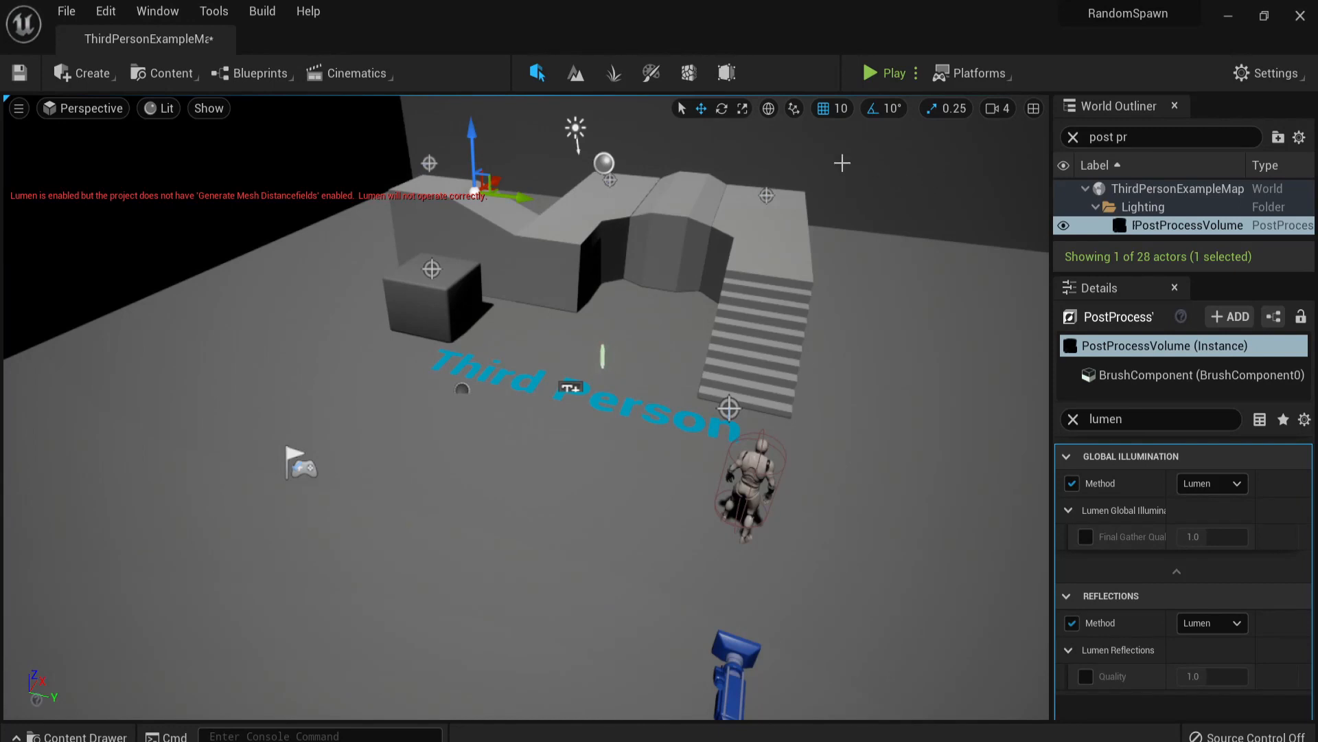
# - Open the project settings and search for "generate mesh" to find the mesh distance field generation setting
pyautogui.click(1271, 73)
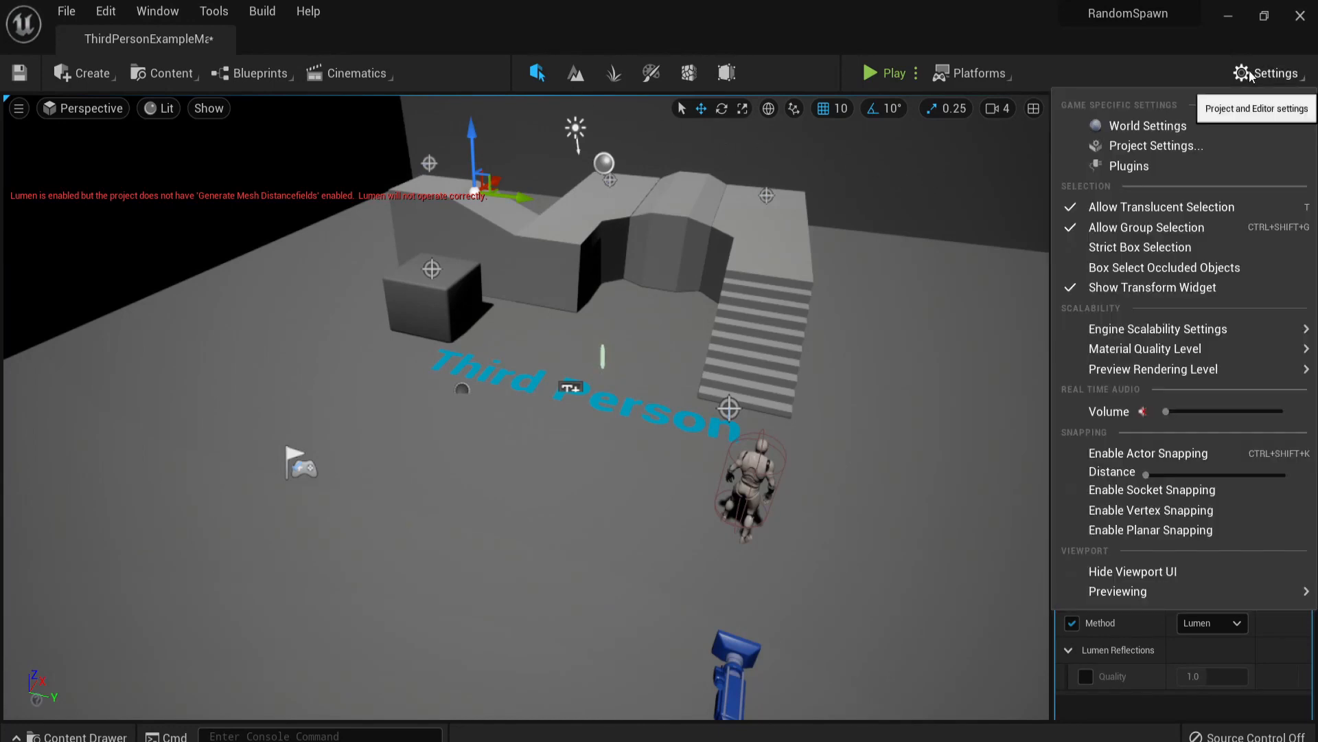
pyautogui.click(1153, 141)
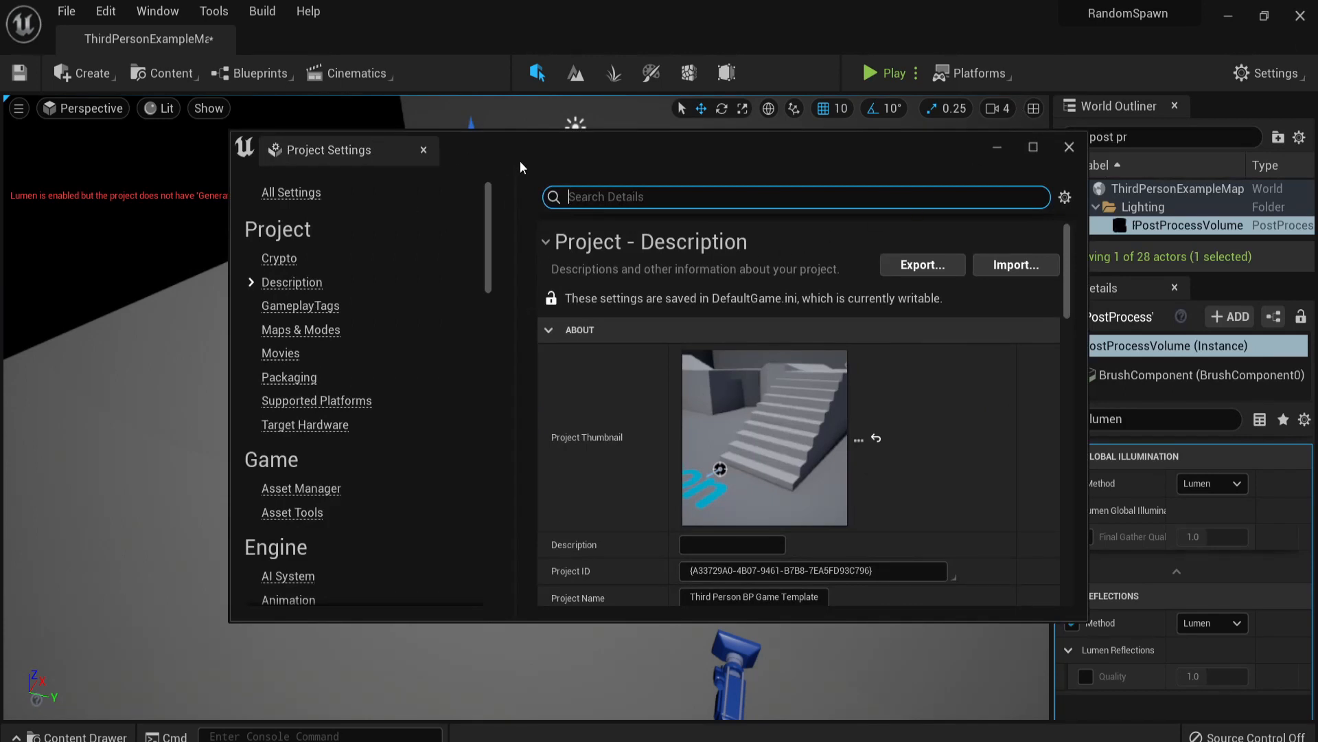
pyautogui.moveTo(520, 161); pyautogui.dragTo(693, 149)
pyautogui.doubleClick(704, 148)
pyautogui.moveTo(444, 7); pyautogui.dragTo(836, 163)
pyautogui.write('generat')
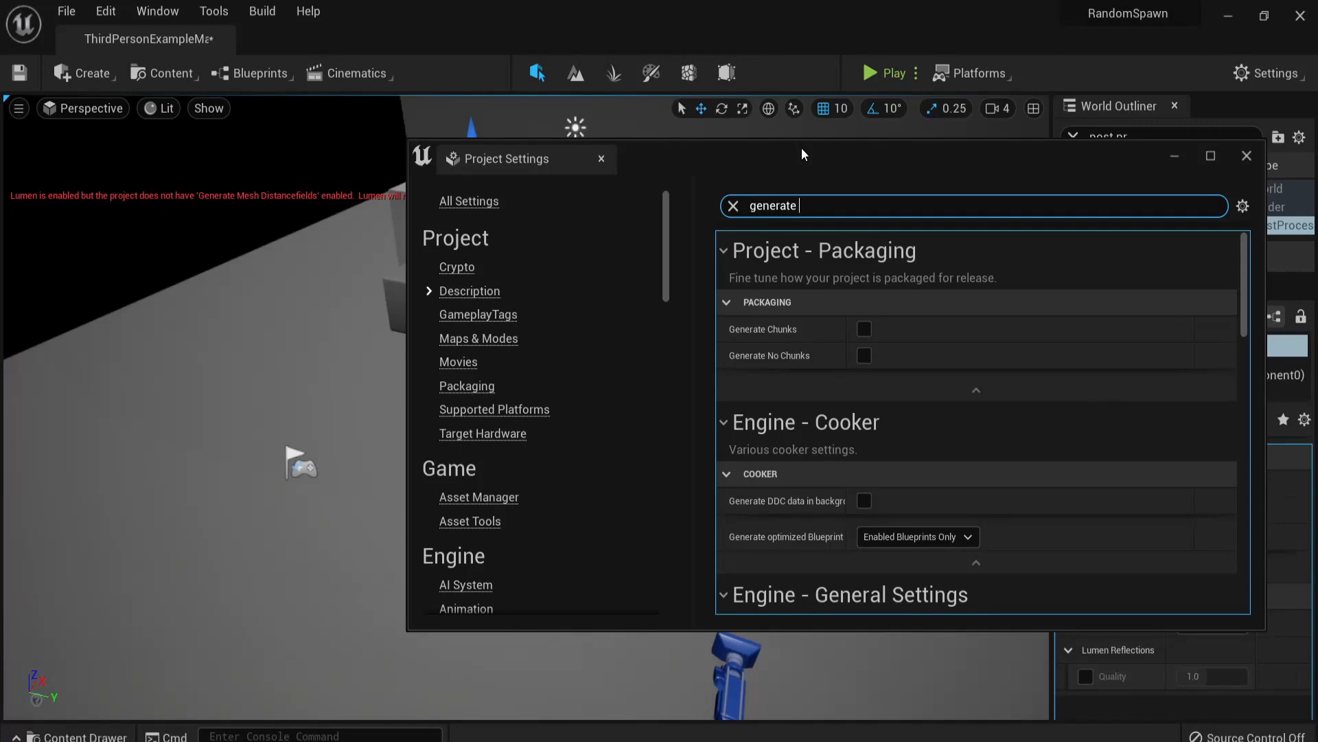
pyautogui.write('me')
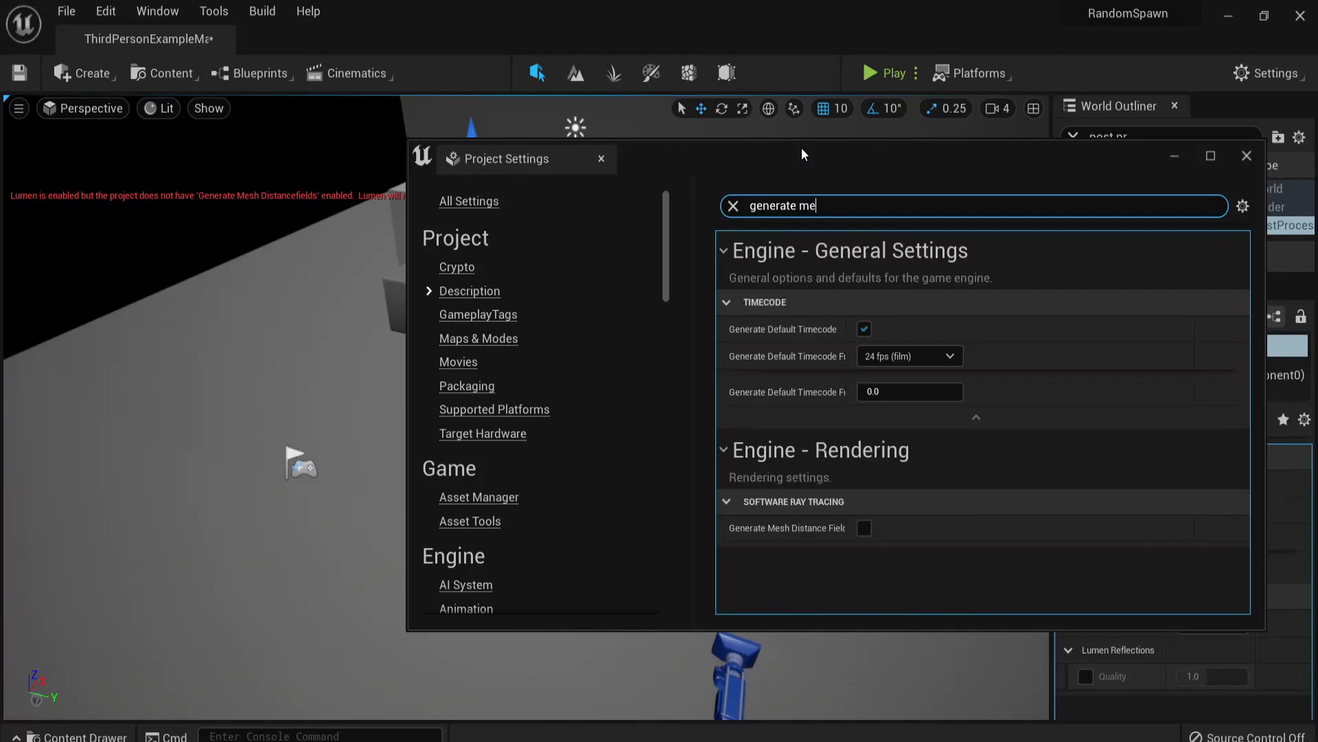
pyautogui.write('sh')
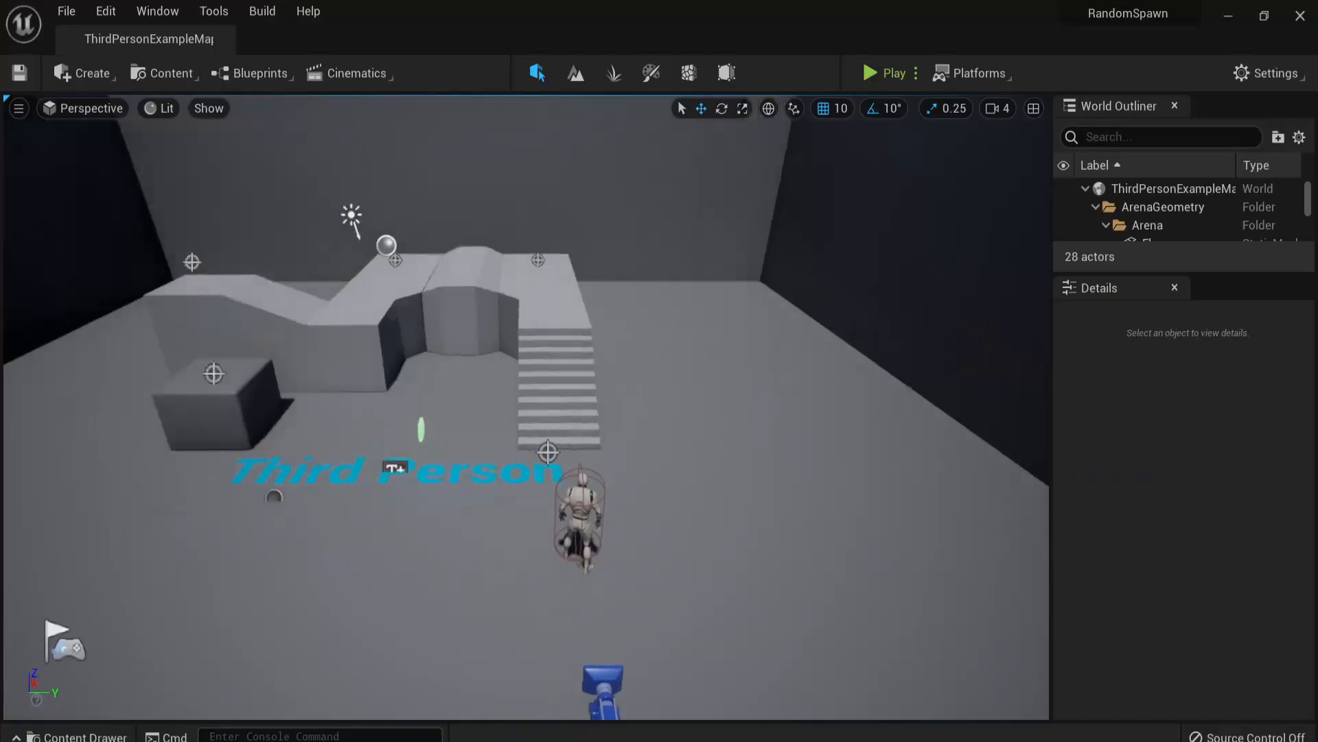
# - Play the level and run the character up the stairs to check the arena's lighting
pyautogui.moveTo(526, 408); pyautogui.dragTo(494, 388, button='right')
pyautogui.click(887, 73)
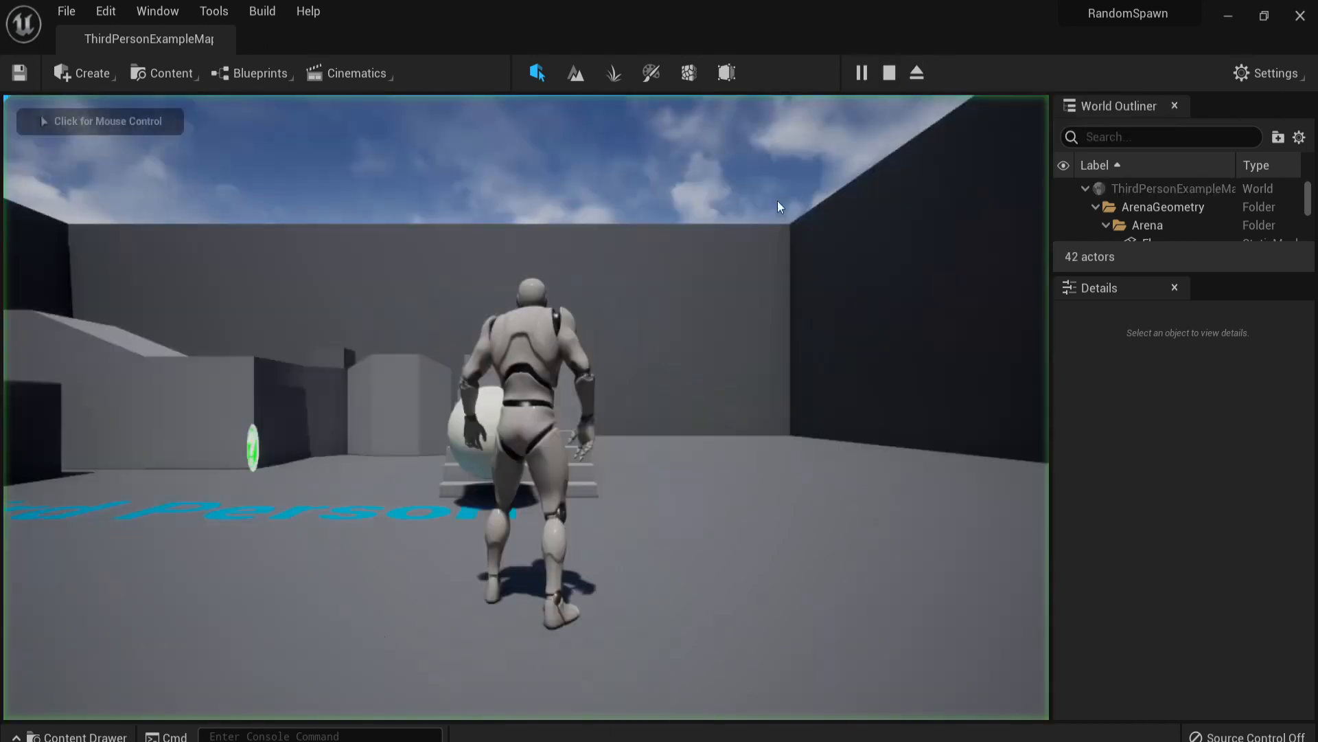
pyautogui.press('w')
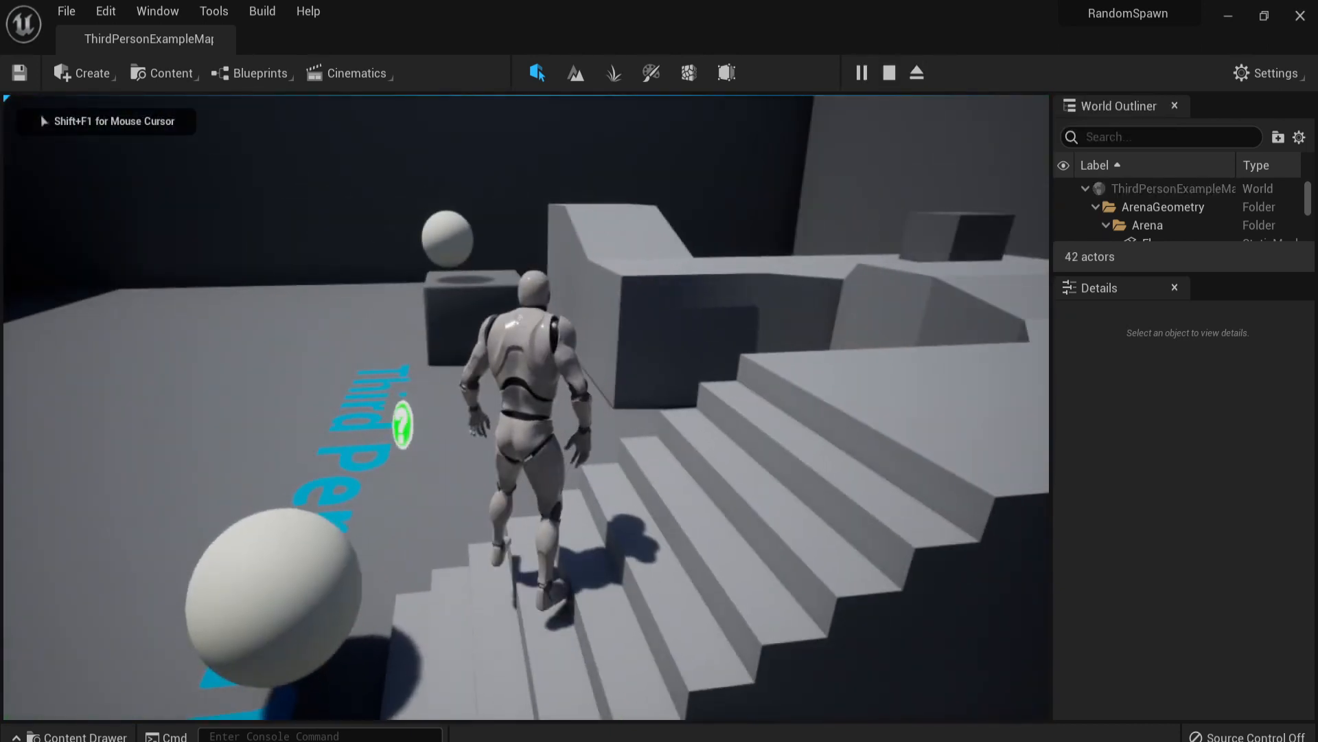